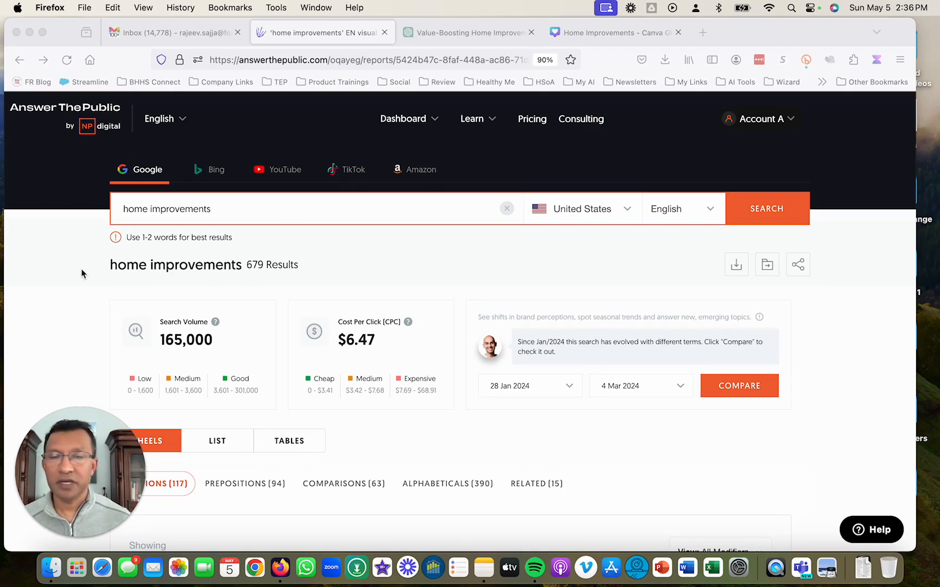
Examine the AnswerThePublic questions wheel for "home improvements" on Google in the United States
click(79, 284)
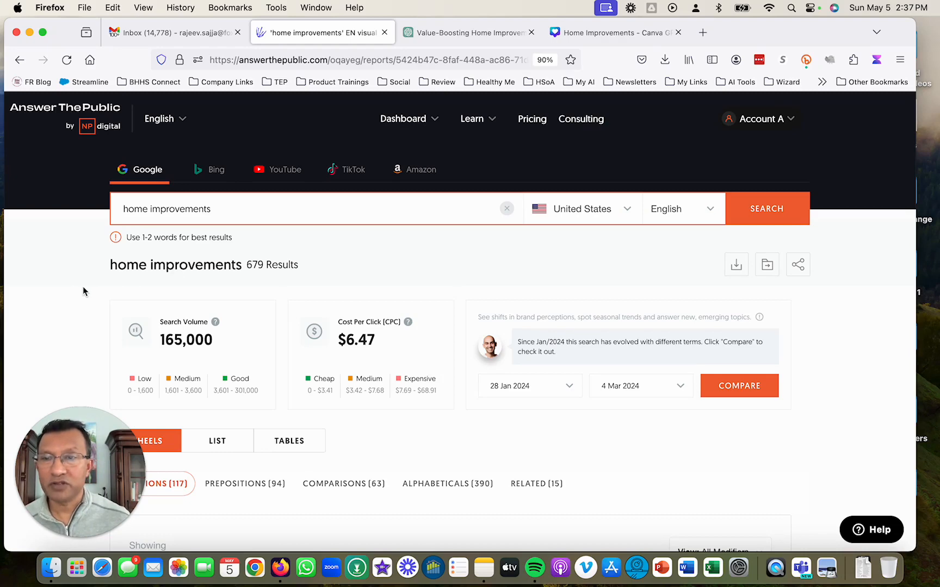
scroll(83, 286, down, 3)
drag(83, 462, 856, 262)
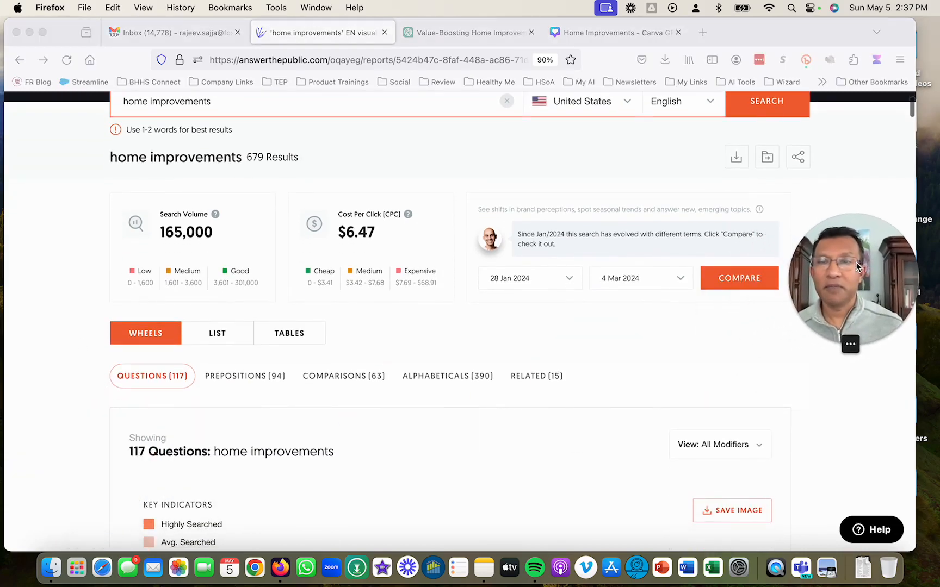
scroll(62, 426, down, 5)
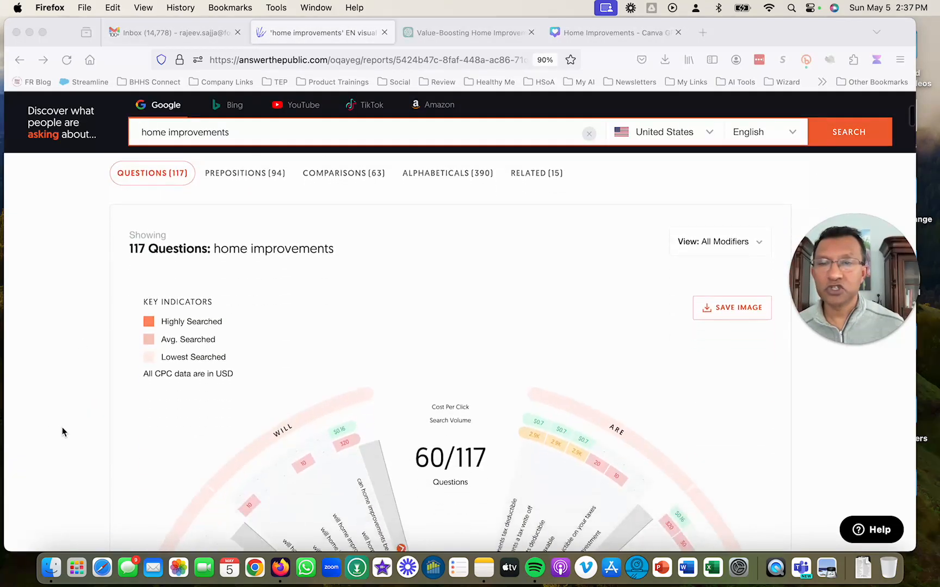
scroll(61, 432, down, 5)
scroll(61, 432, down, 3)
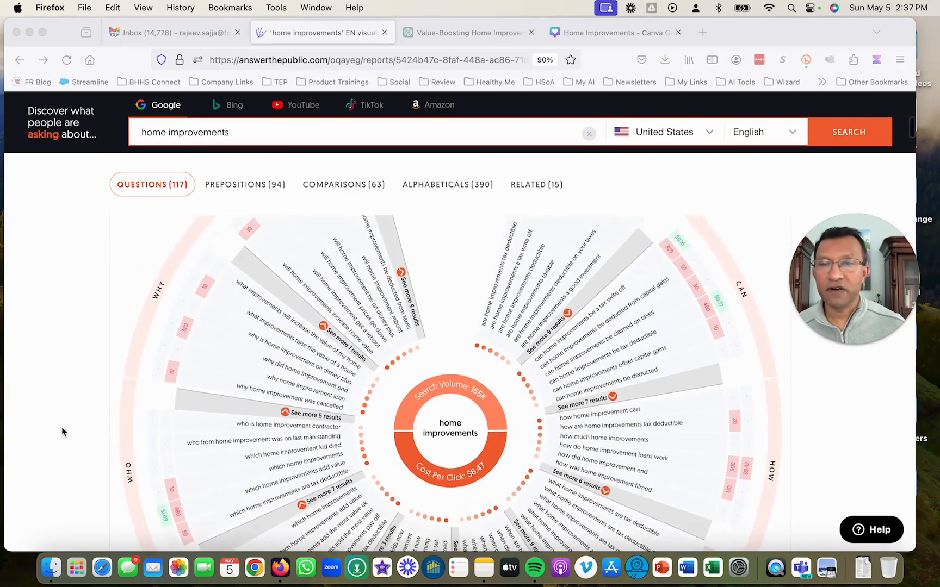
scroll(62, 427, up, 2)
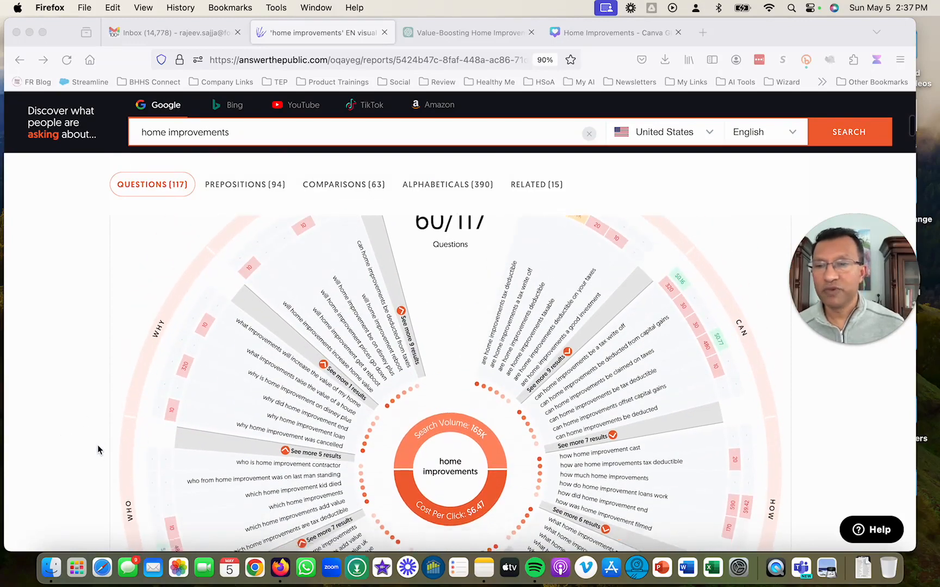
scroll(98, 435, down, 3)
scroll(92, 468, down, 4)
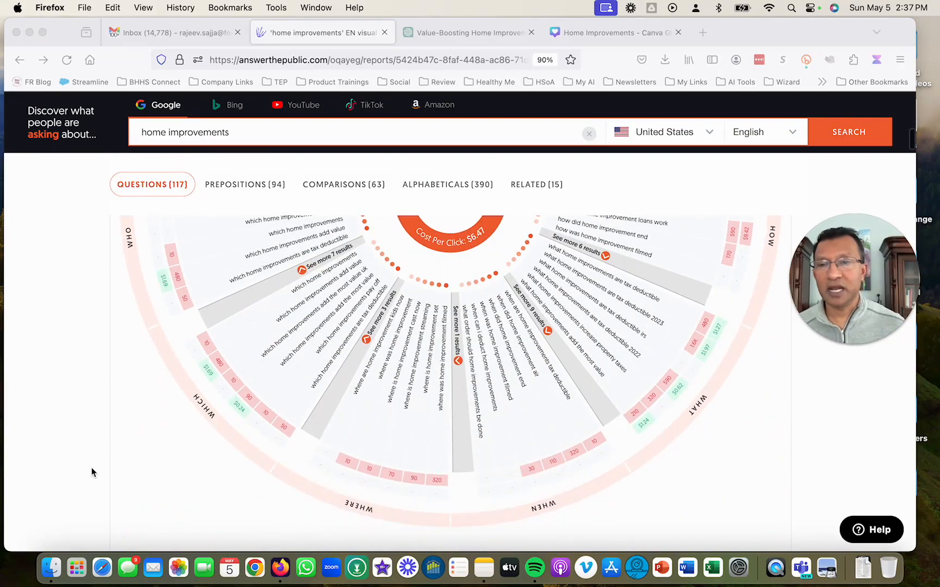
click(315, 291)
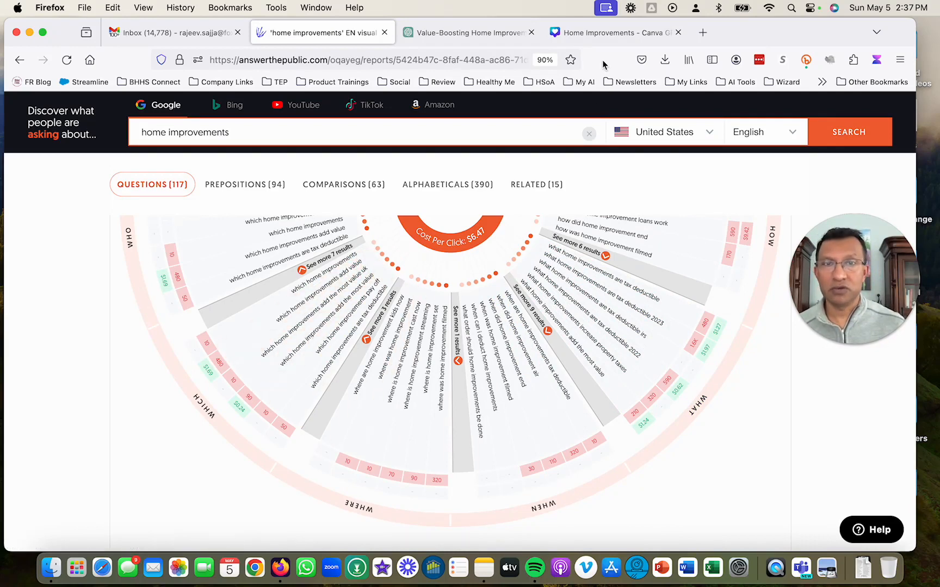
Switch to the ChatGPT conversation and review the real estate marketing prompt and its 30 home improvement headline and sub-heading ideas
click(461, 36)
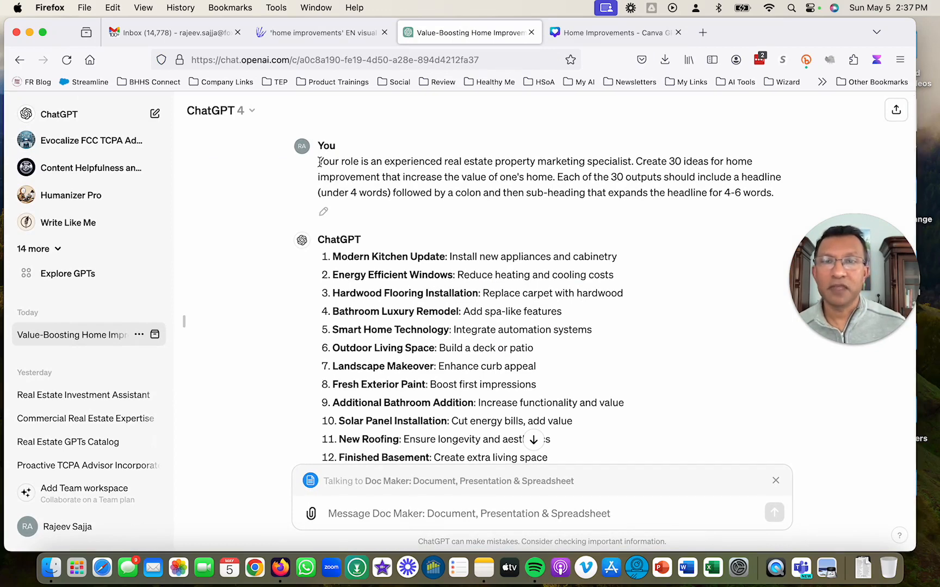
drag(320, 161, 357, 162)
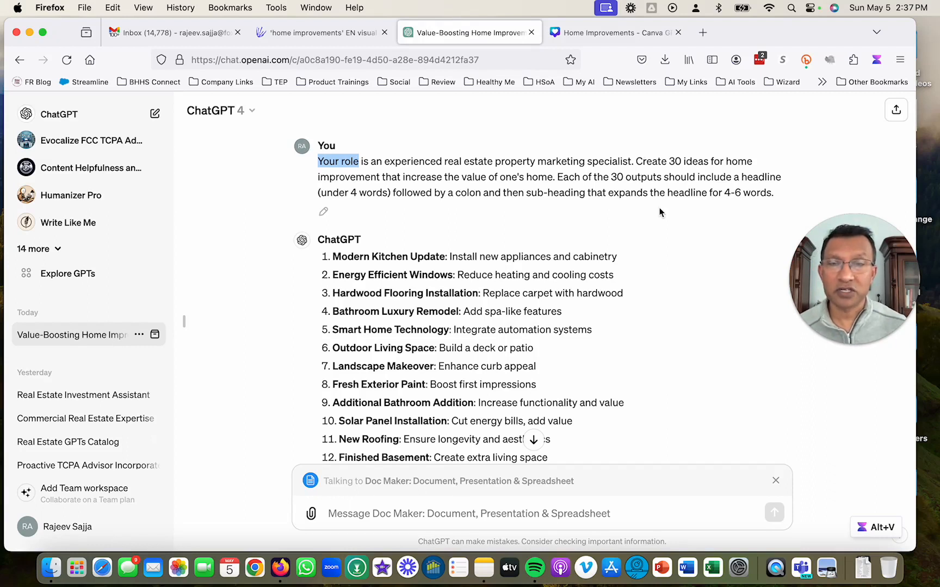
click(354, 164)
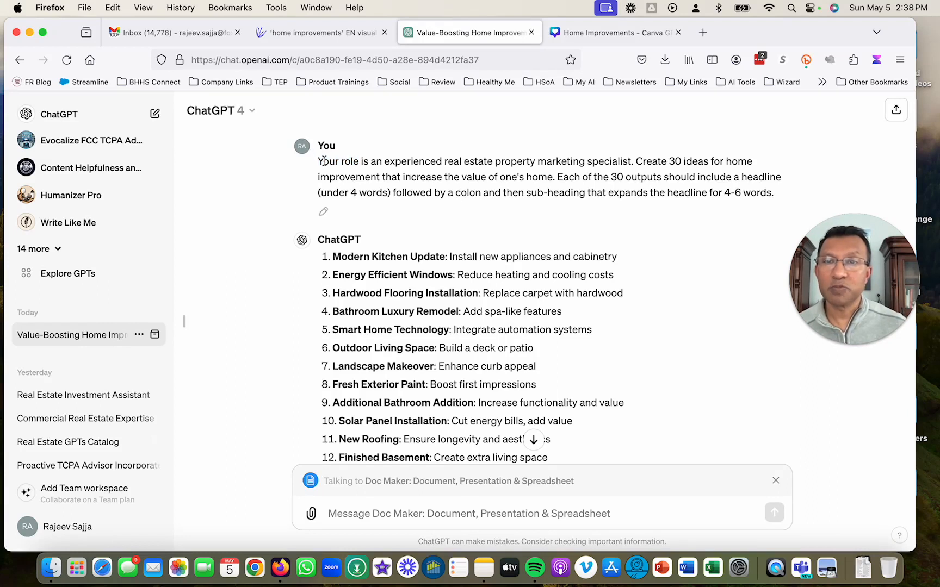
drag(320, 161, 790, 196)
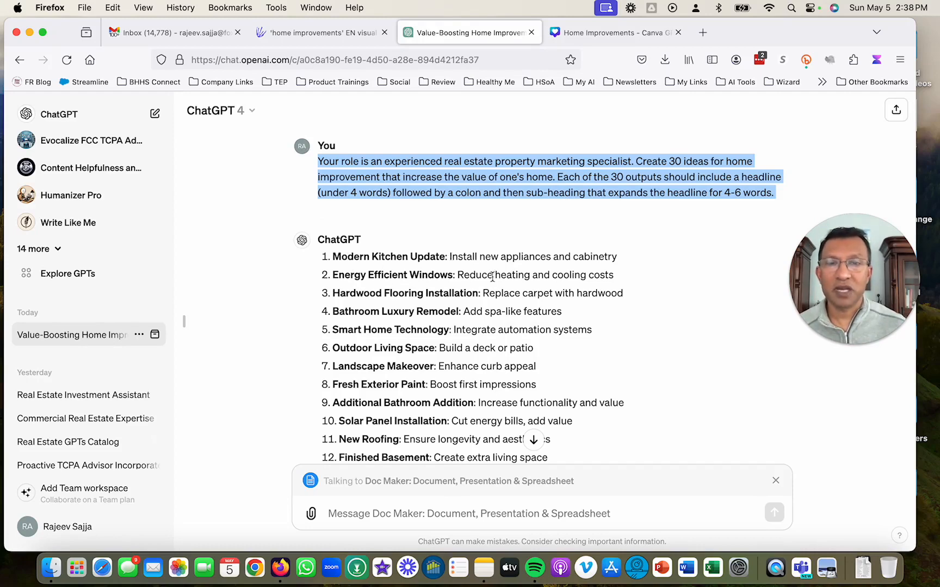
scroll(480, 293, down, 5)
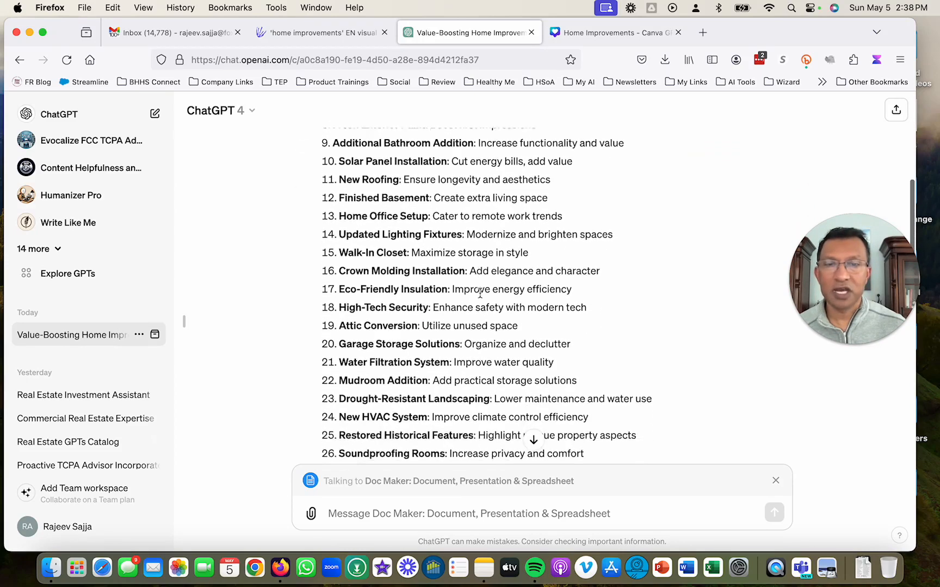
scroll(480, 293, down, 2)
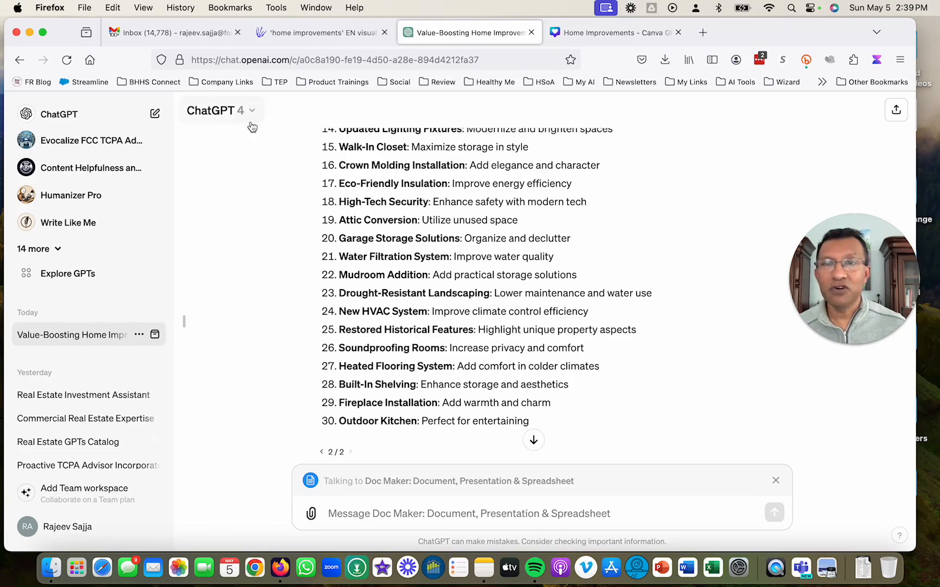
scroll(601, 368, down, 3)
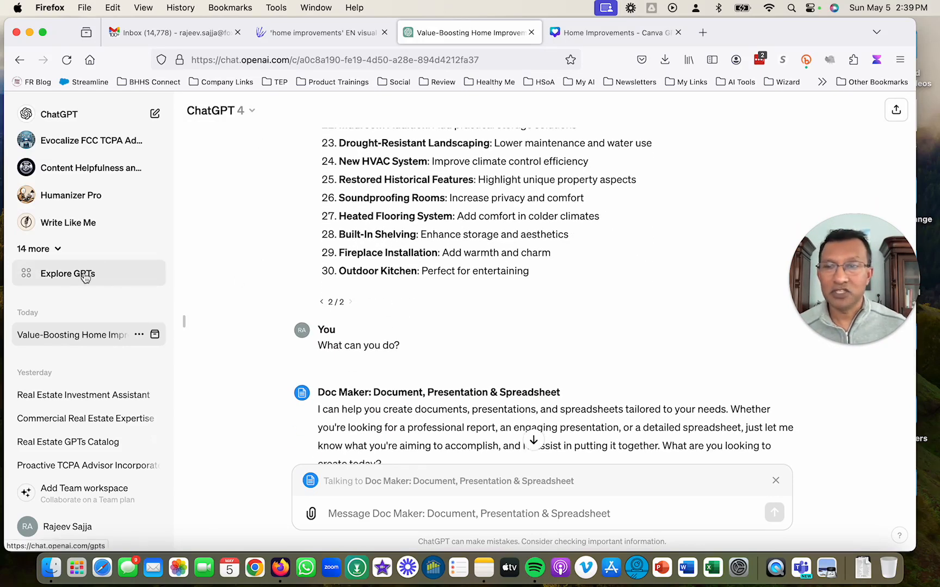
Expand the full list of saved GPTs and remove the Doc Maker GPT from the message box
click(44, 249)
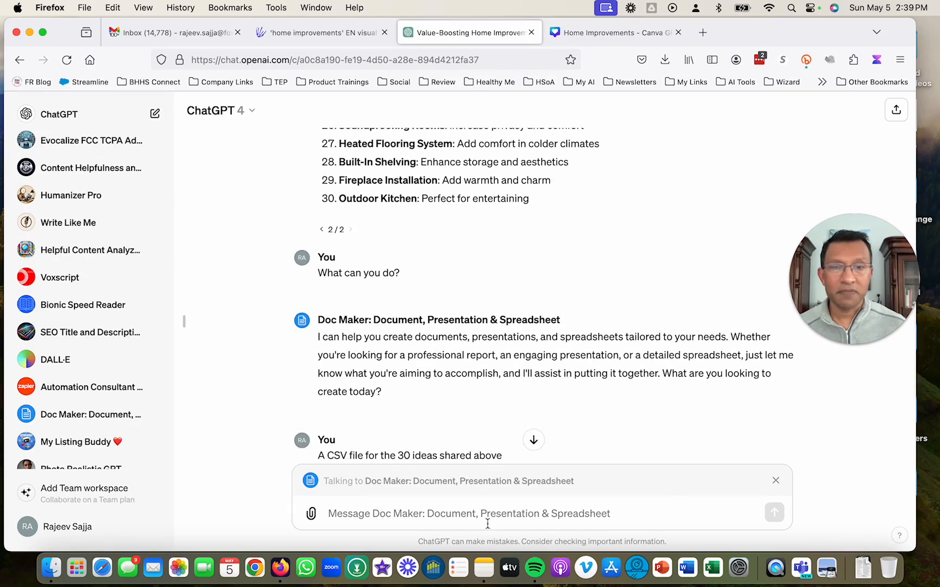
click(776, 481)
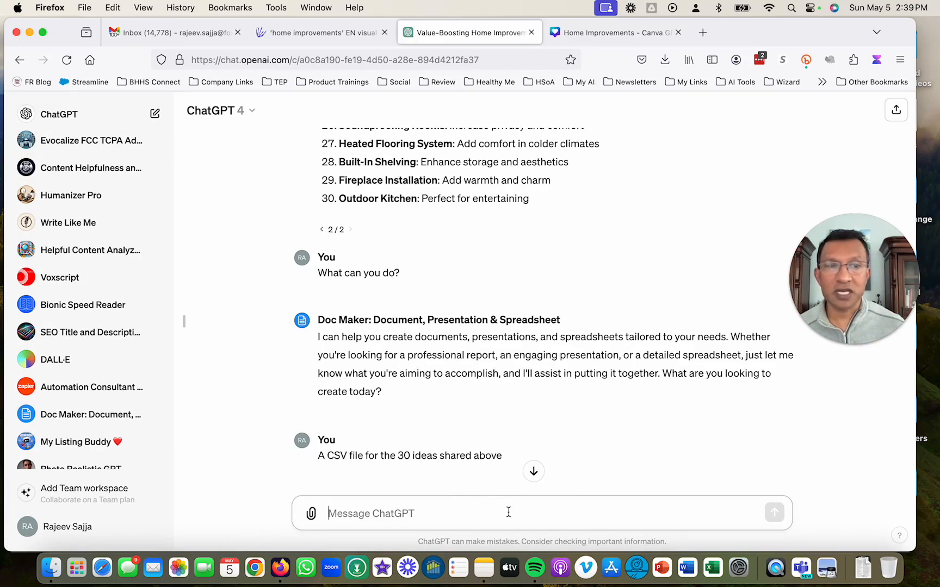
scroll(583, 283, up, 3)
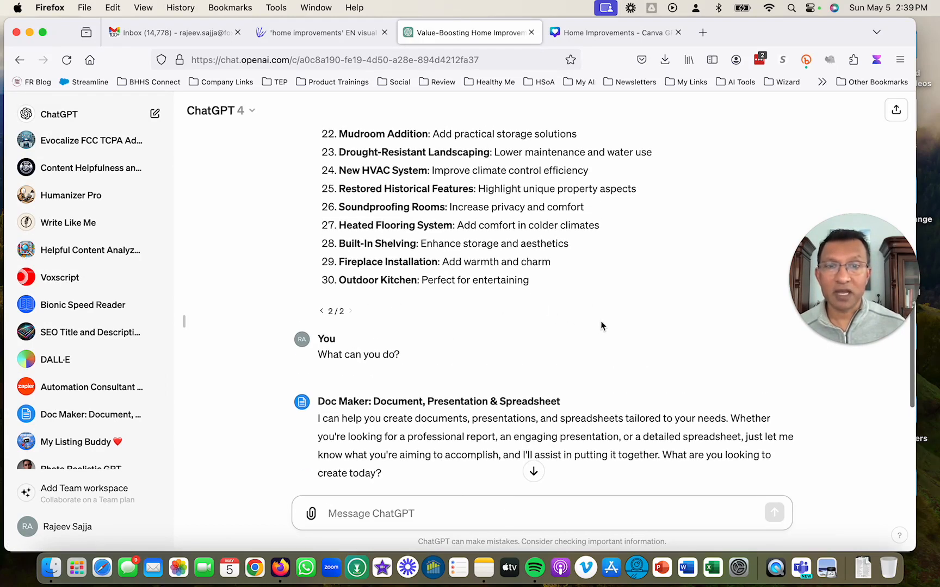
scroll(222, 371, down, 2)
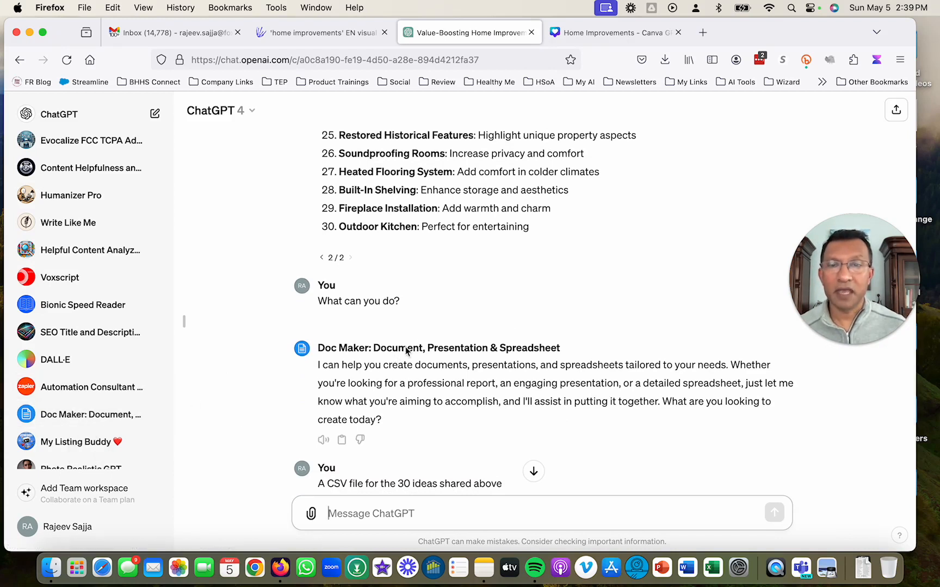
Search the GPTs available for mentioning in the message for "doc" and dismiss the suggestion list
click(604, 518)
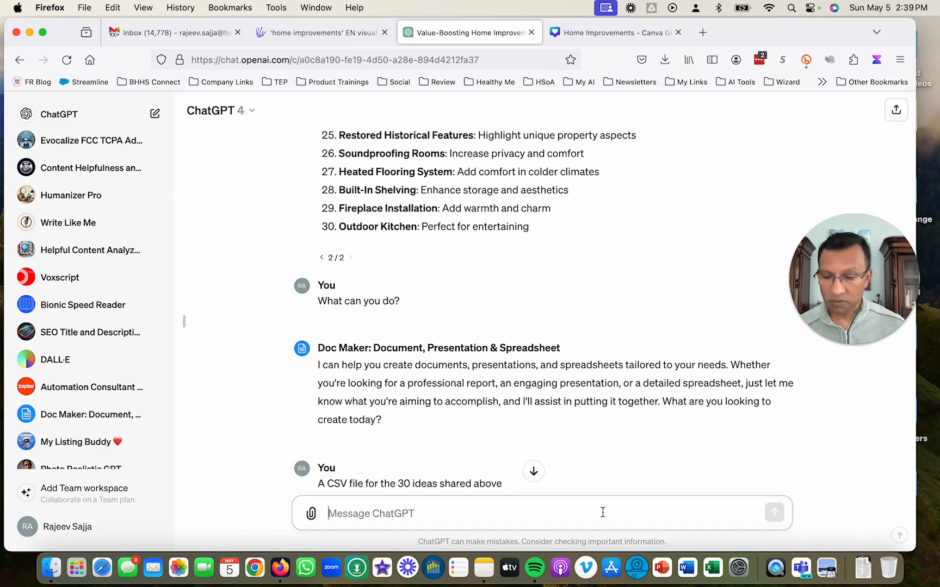
text(@)
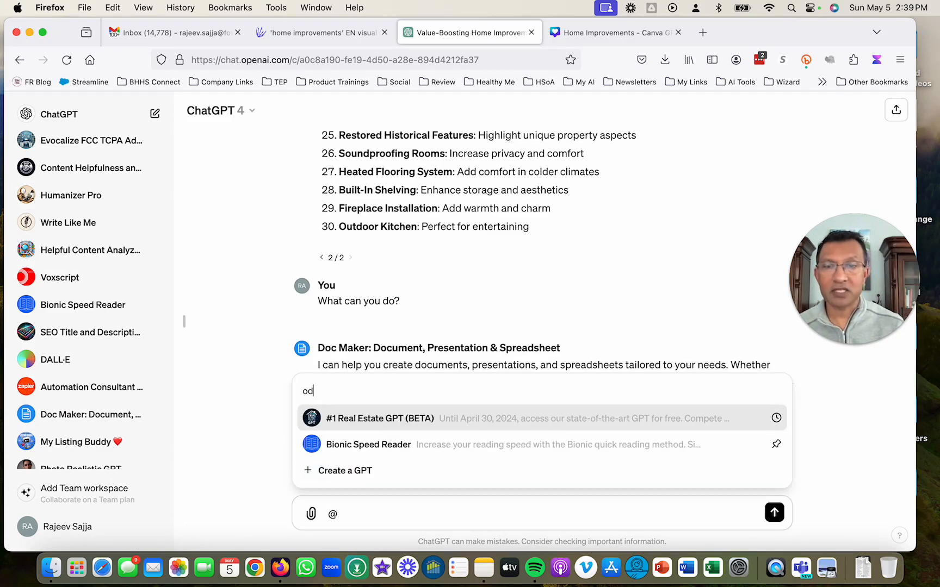
text(od)
key(BackSpace)
key(BackSpace)
text(doc)
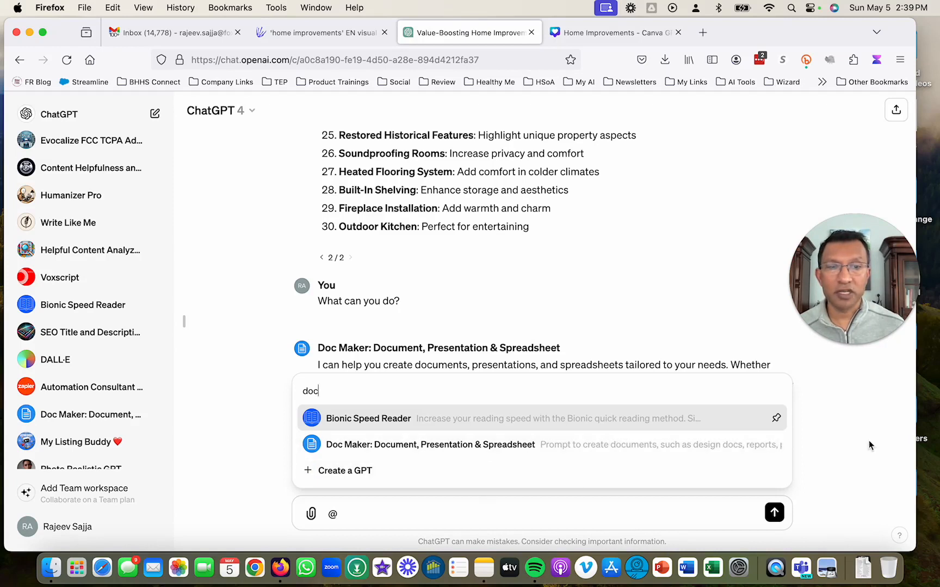
key(Escape)
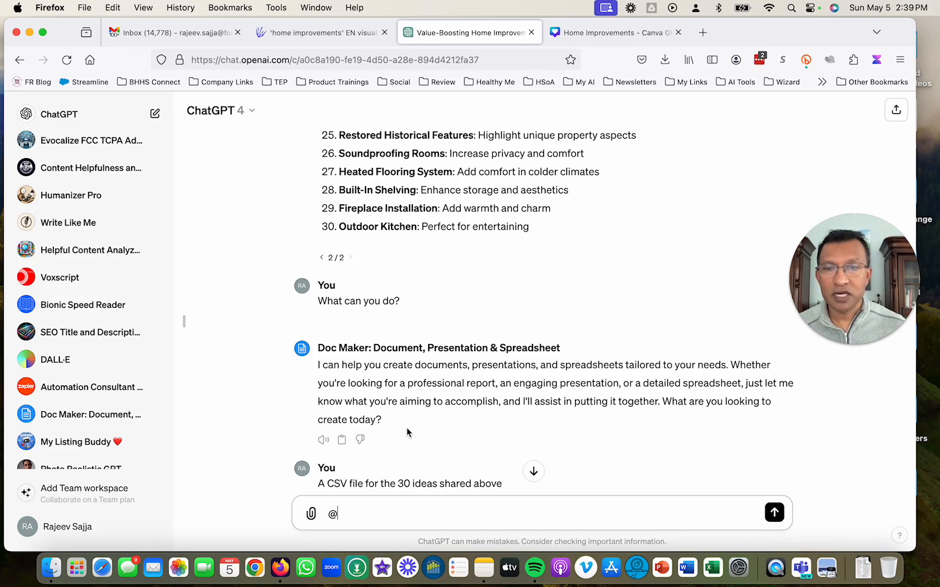
Review the Doc Maker exchange that requests a CSV file of the 30 ideas, down to its download link
scroll(406, 427, down, 3)
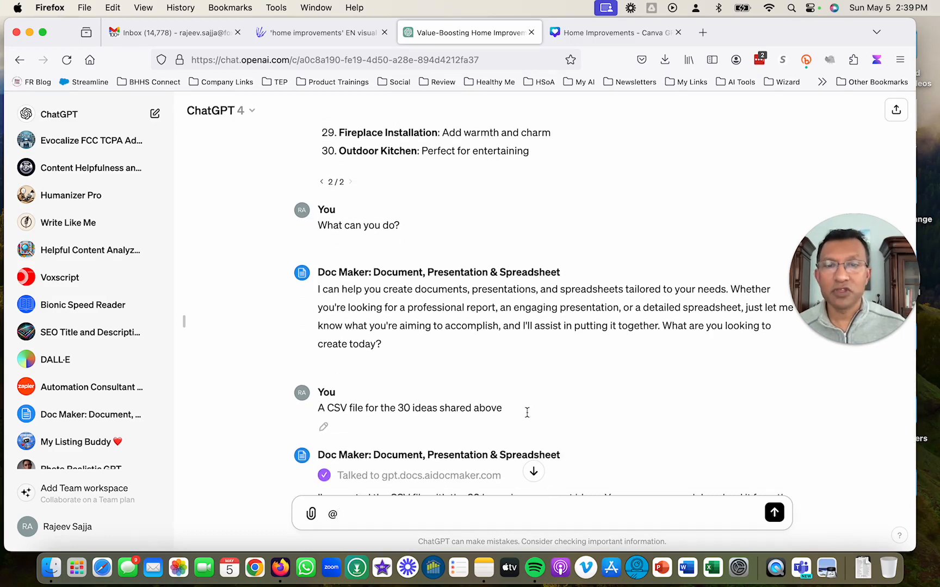
scroll(703, 419, up, 5)
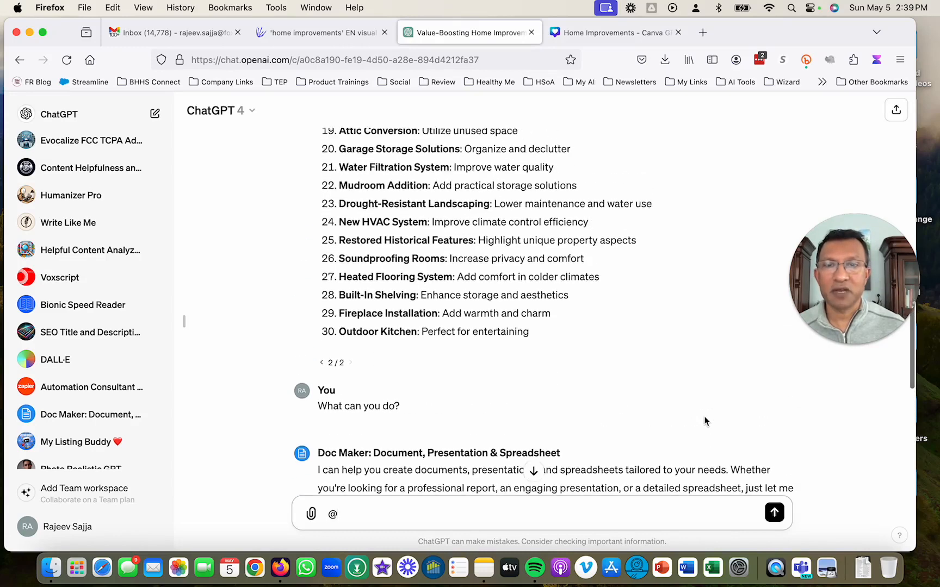
scroll(656, 440, down, 10)
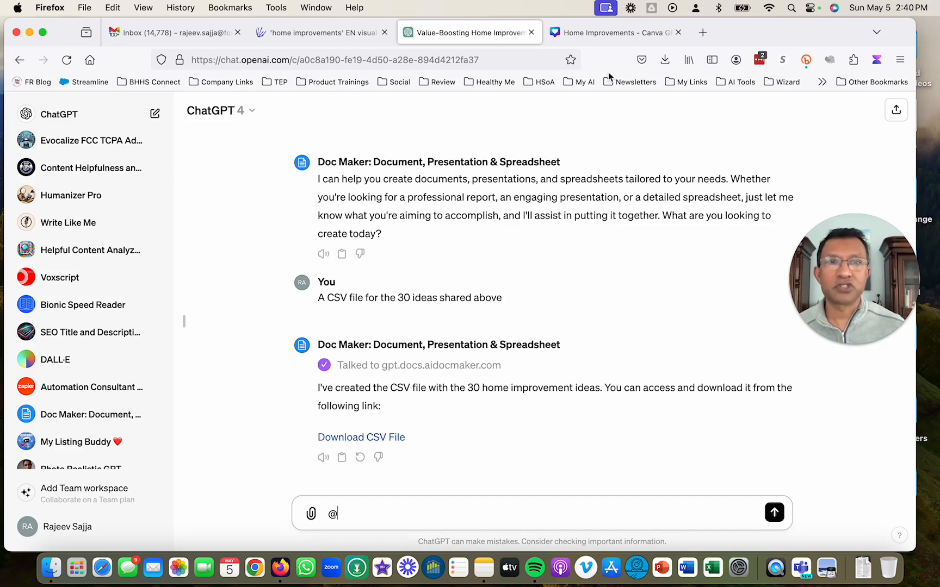
Compare the {Headline} and {Sub-heading} placeholders in the Canva design with the list of ideas in ChatGPT
click(614, 32)
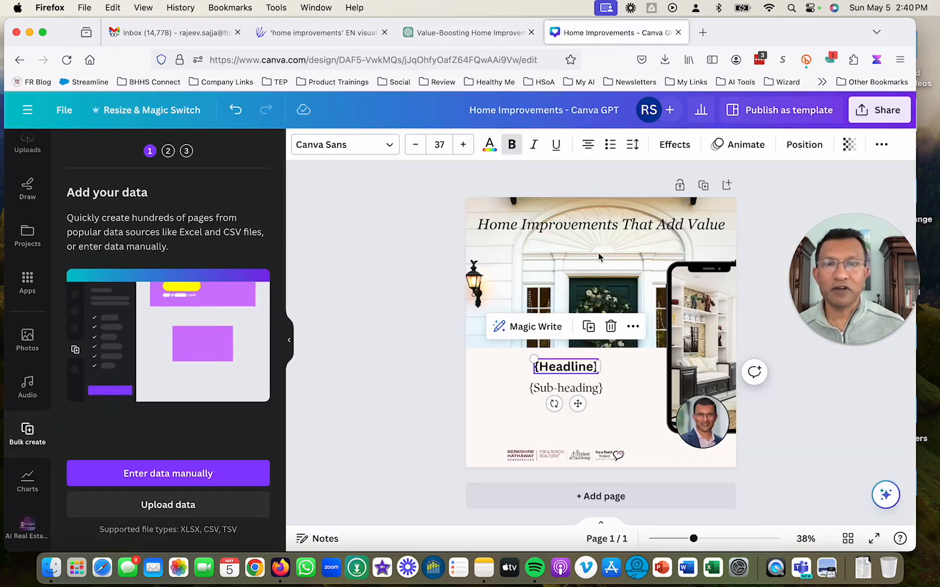
click(415, 320)
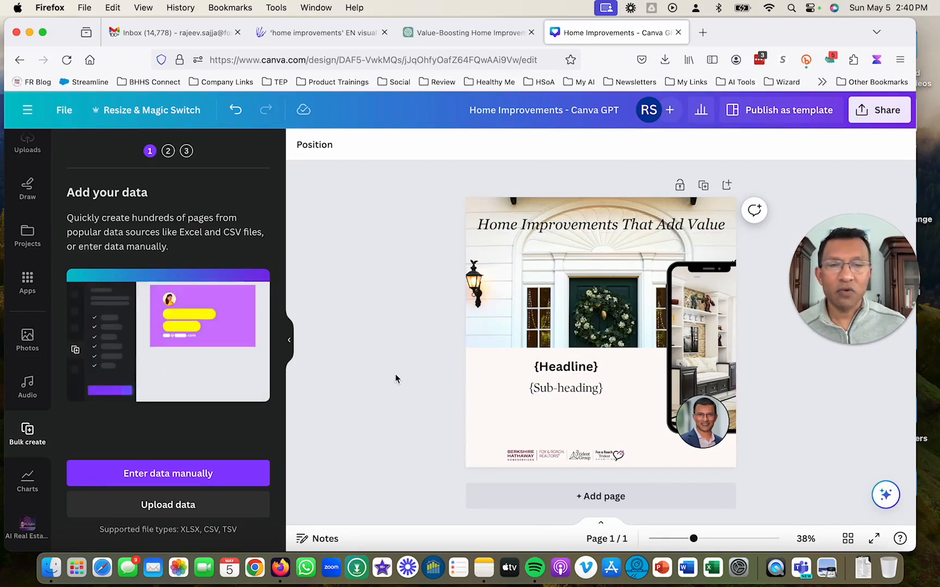
click(448, 33)
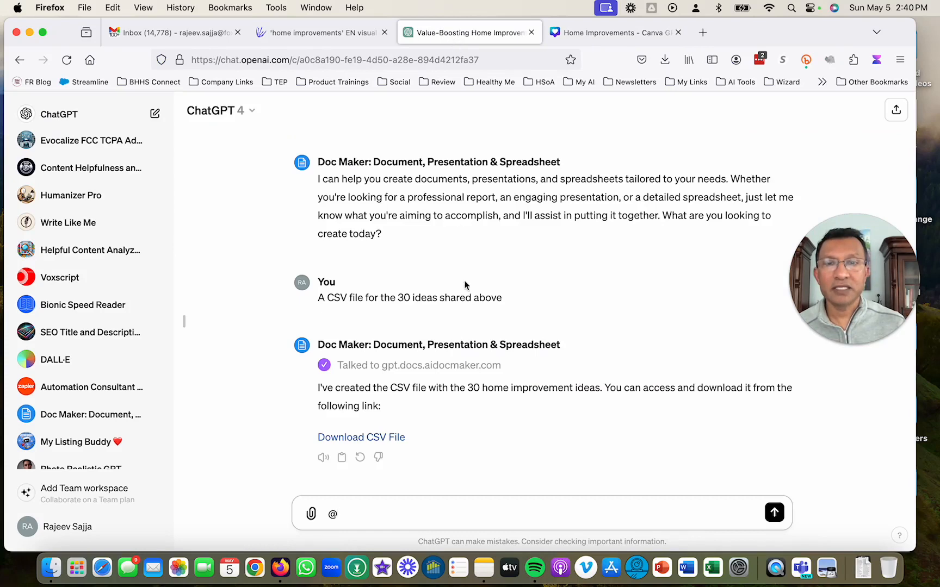
scroll(465, 284, up, 10)
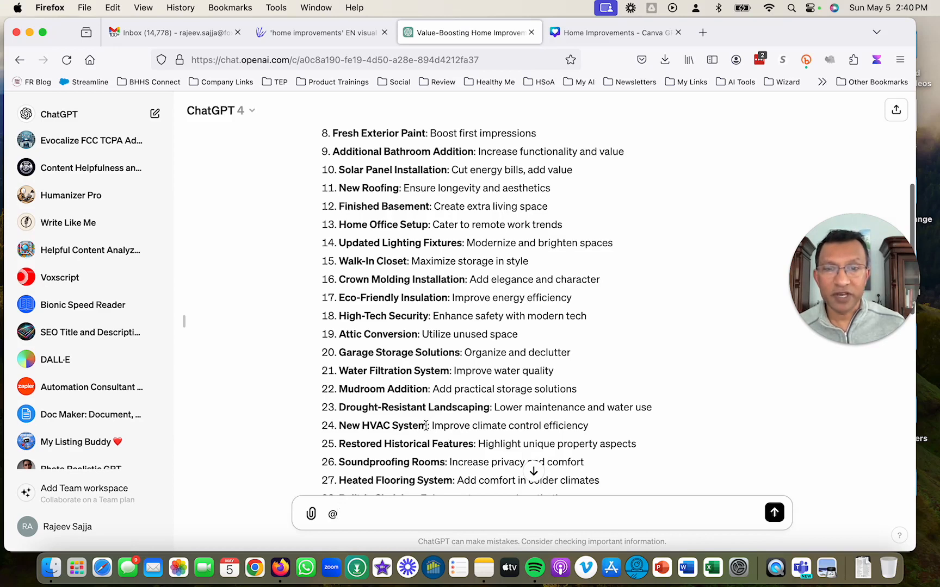
click(605, 34)
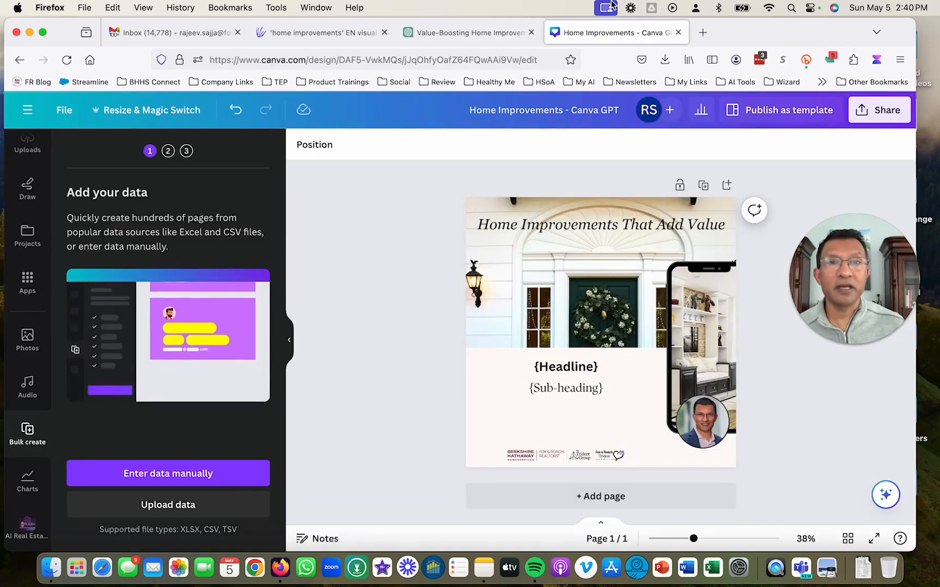
click(447, 34)
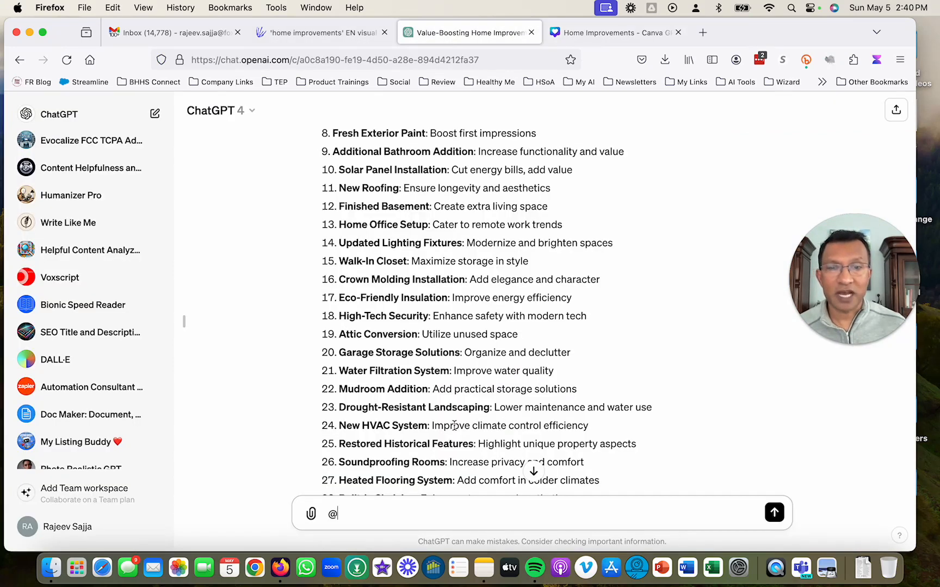
Switch to the Canva design and upload "Home Improvement Ideas CSV.csv" from Downloads as the Bulk create data
click(615, 34)
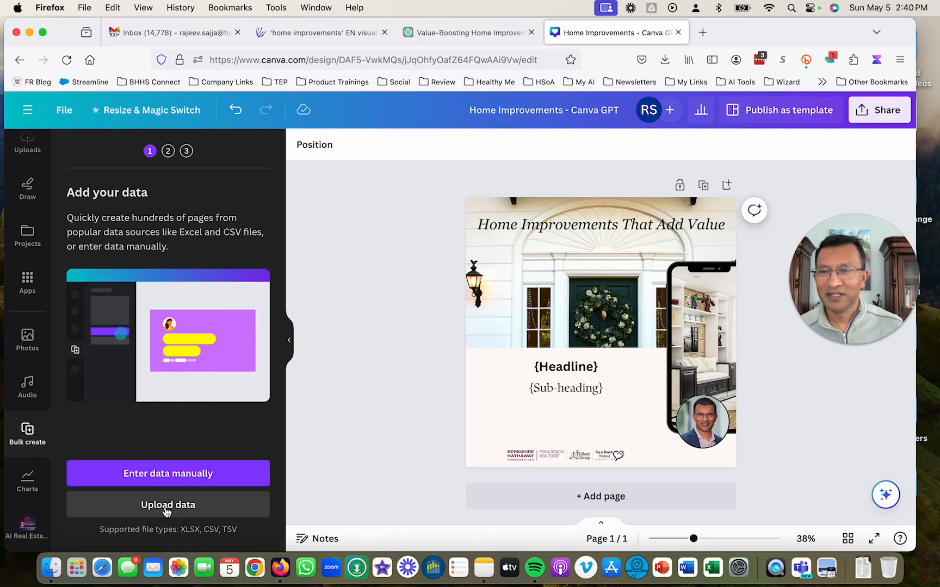
click(183, 513)
scroll(310, 245, right, 1)
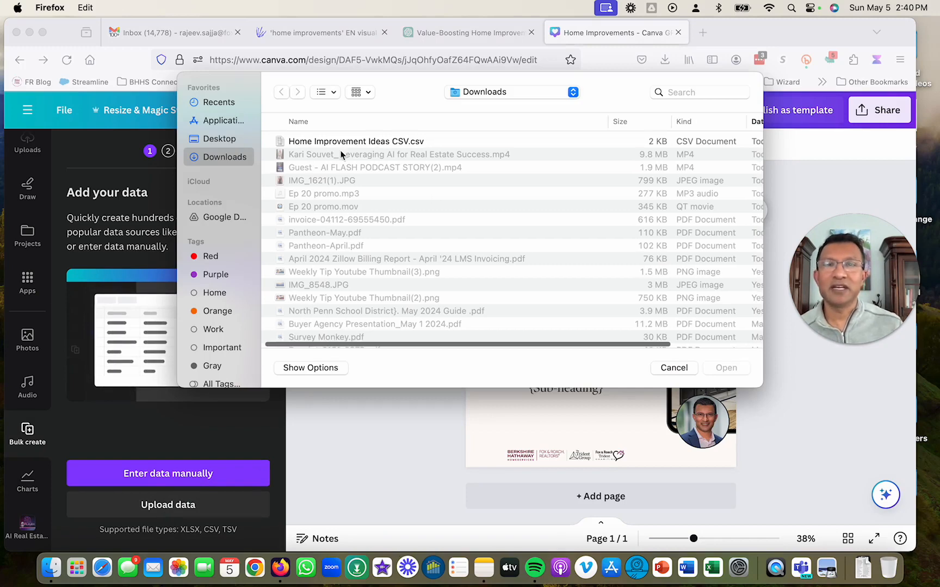
click(384, 142)
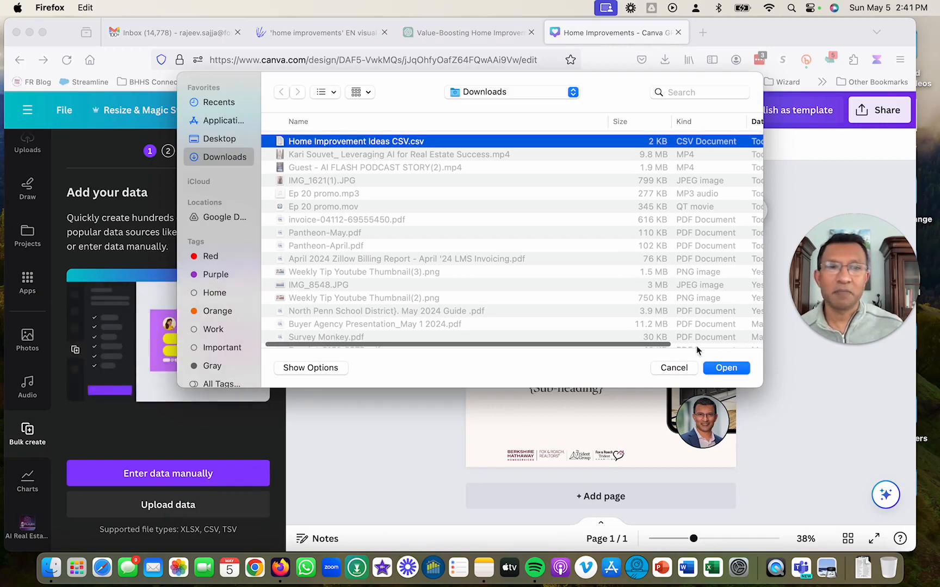
click(726, 368)
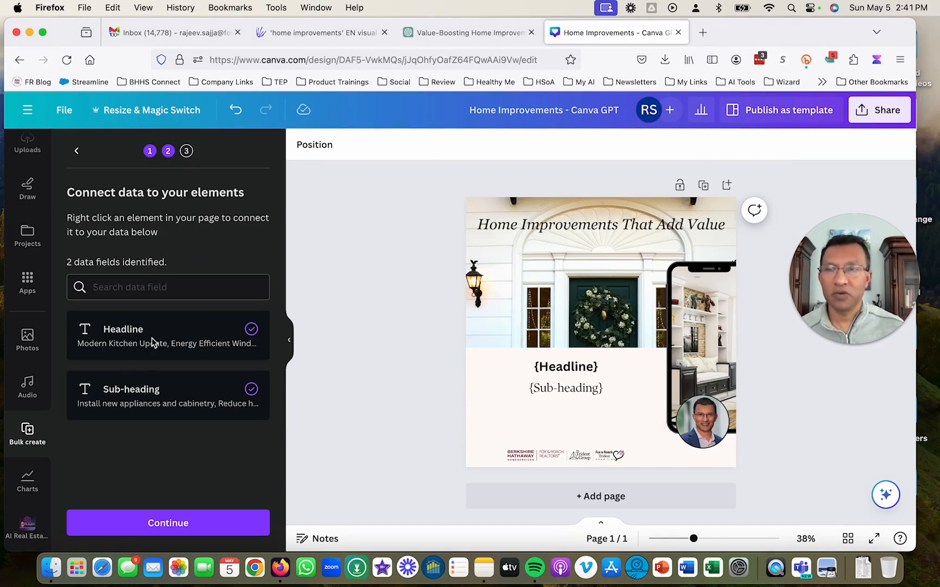
click(174, 525)
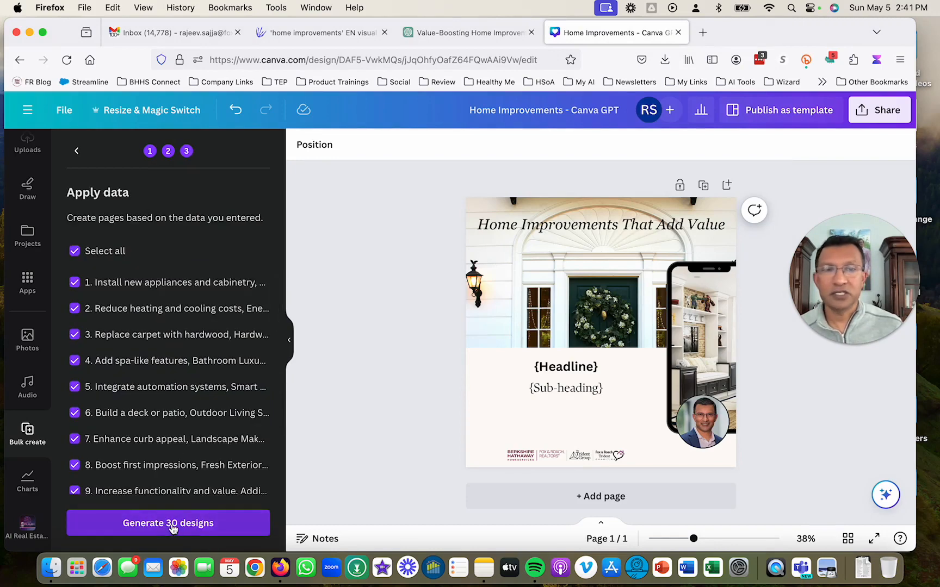
click(556, 368)
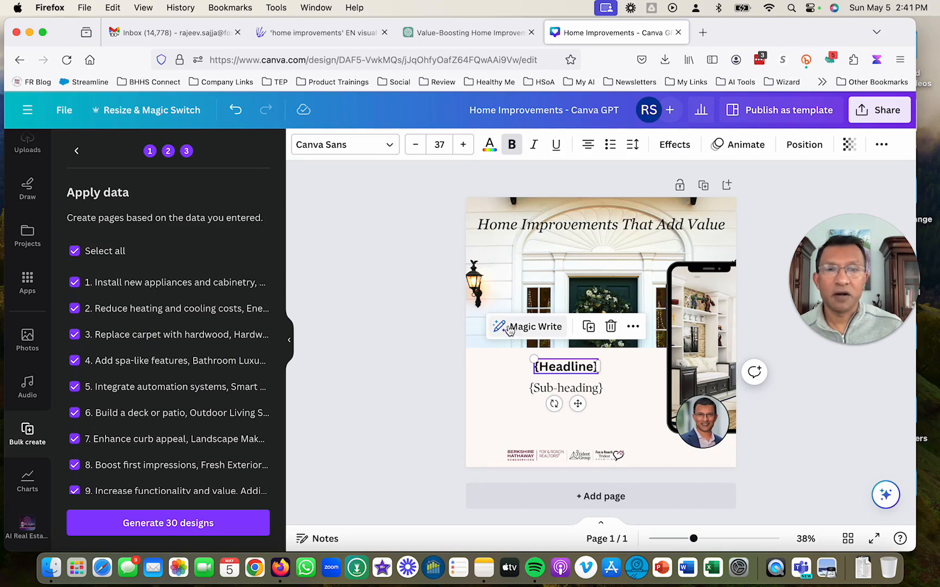
click(634, 328)
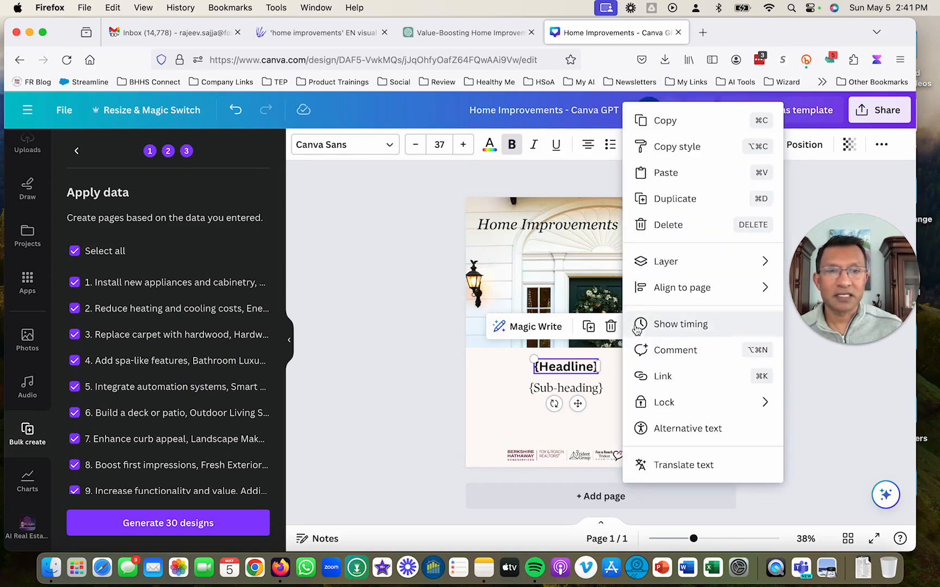
mouse_move(706, 293)
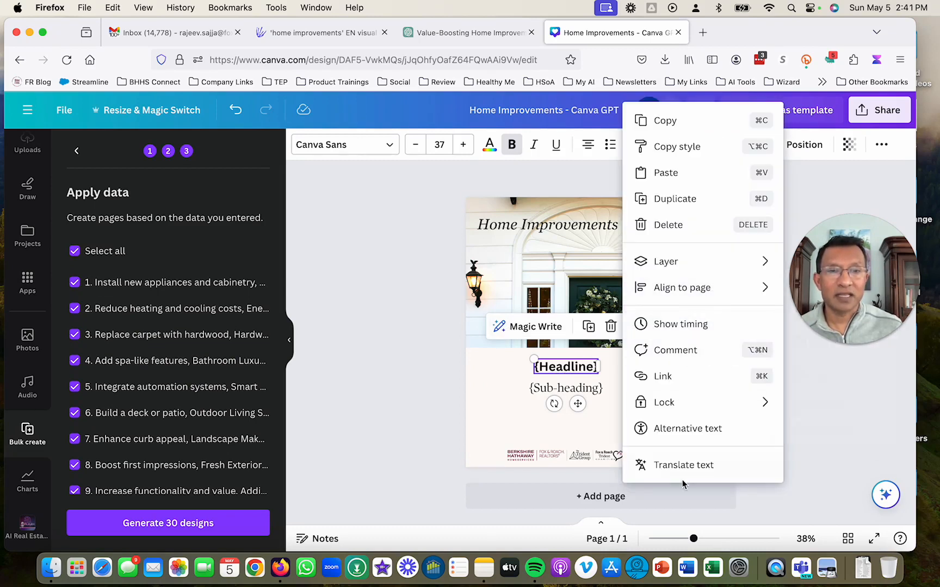
click(426, 373)
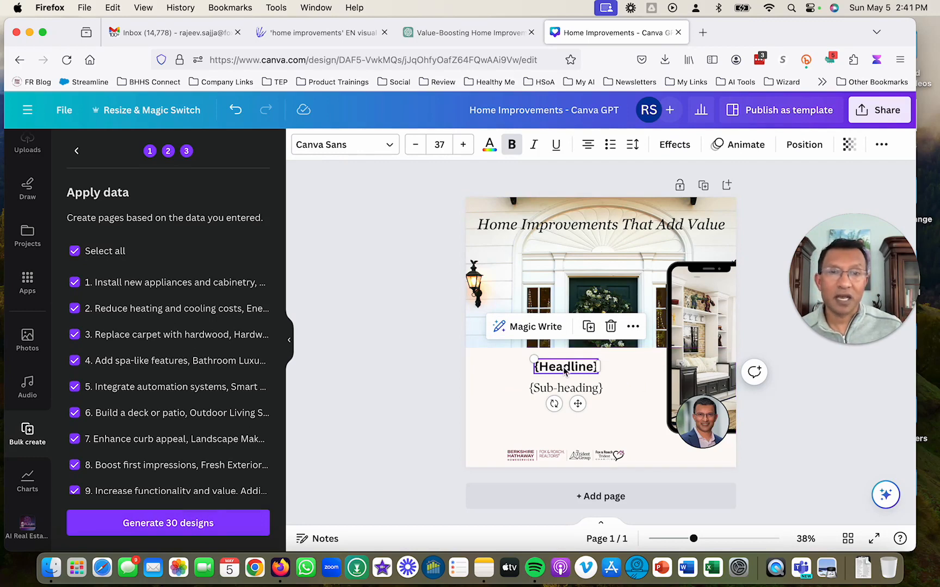
click(433, 389)
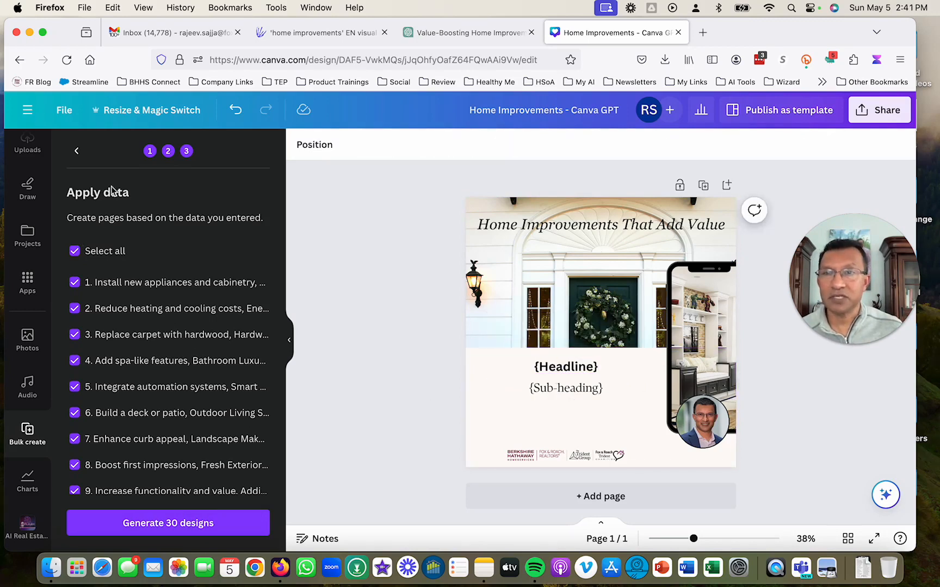
click(77, 153)
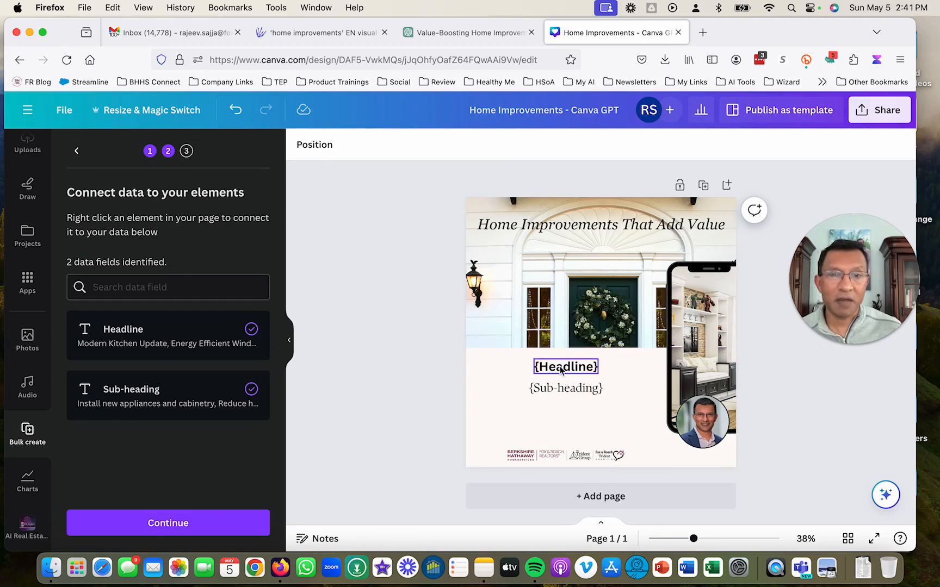
Disconnect the Sub-heading and Headline data fields from their matching text elements in the design
click(564, 394)
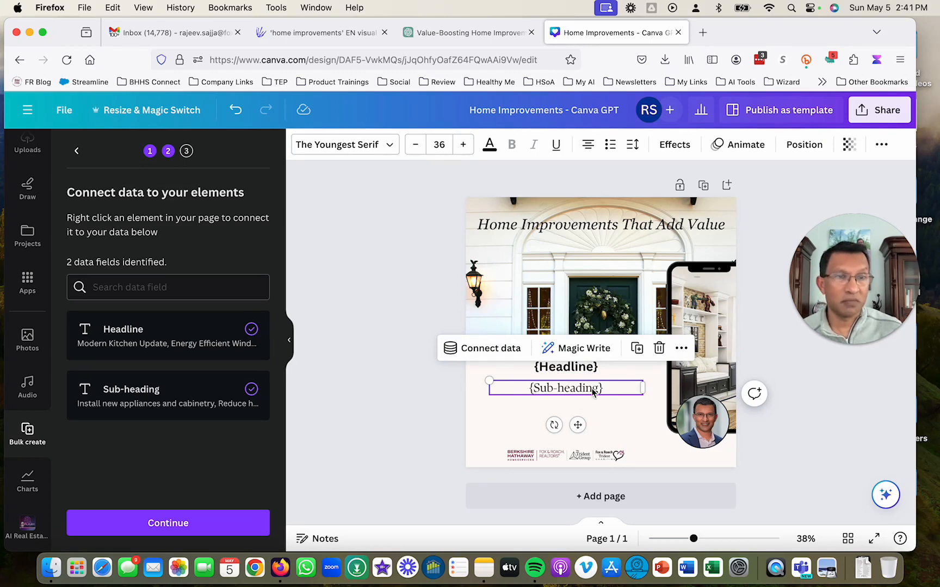
click(504, 352)
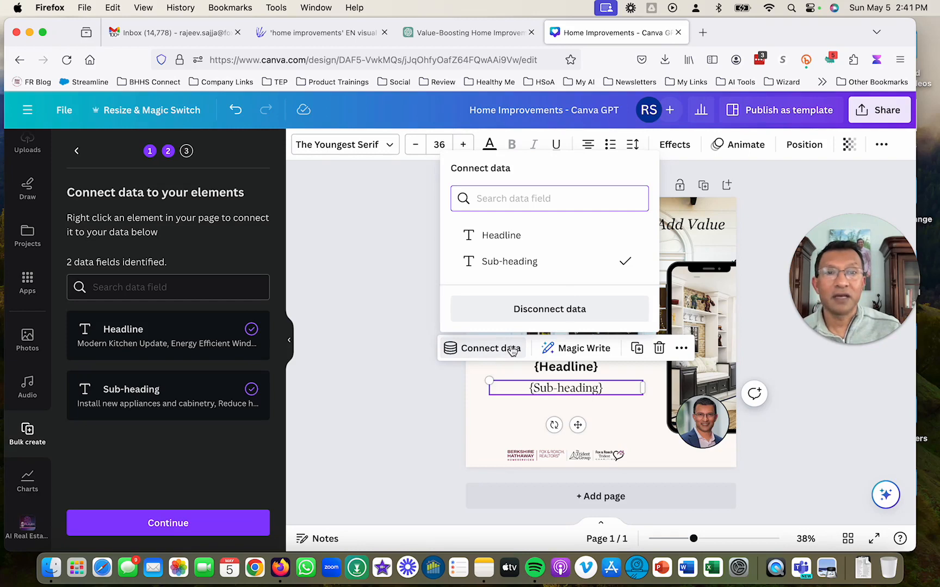
click(517, 267)
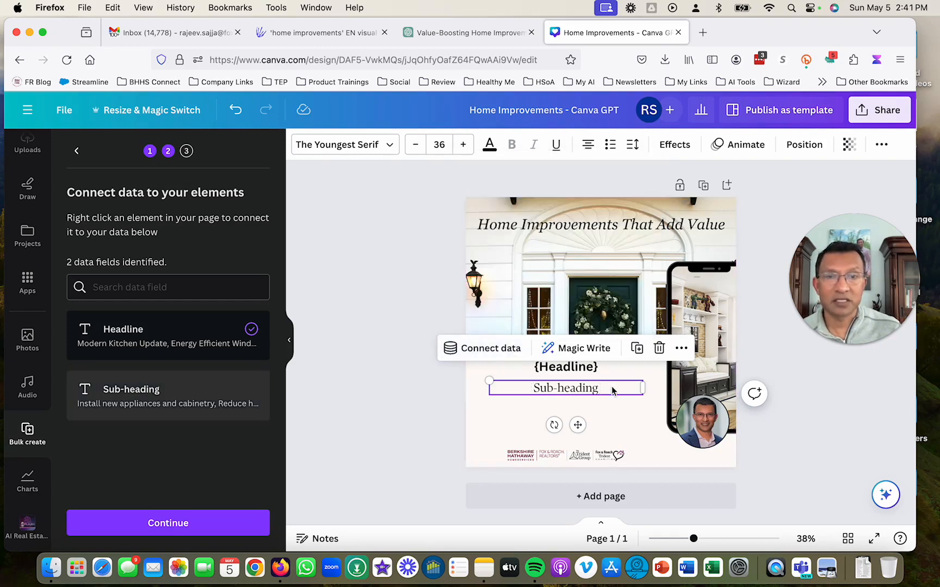
click(576, 372)
click(498, 329)
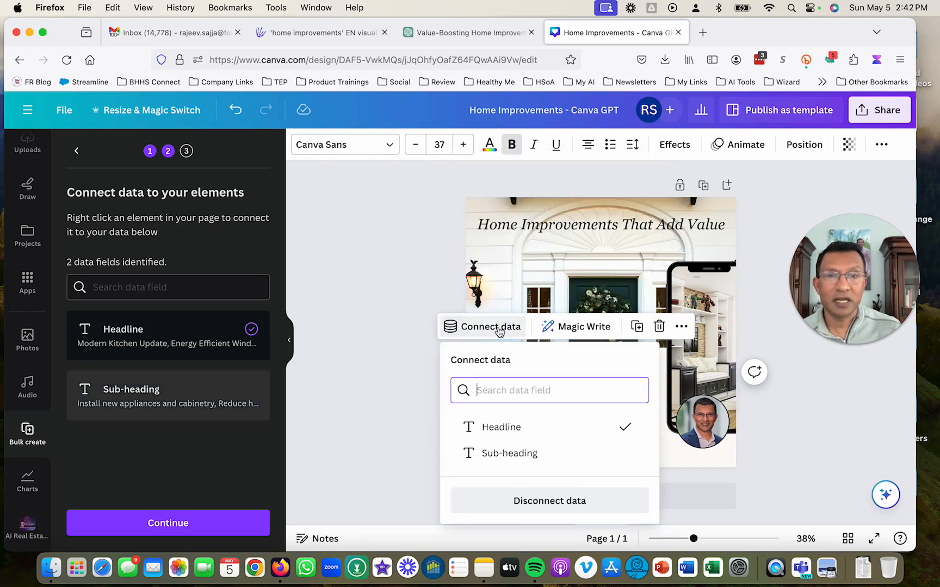
click(506, 428)
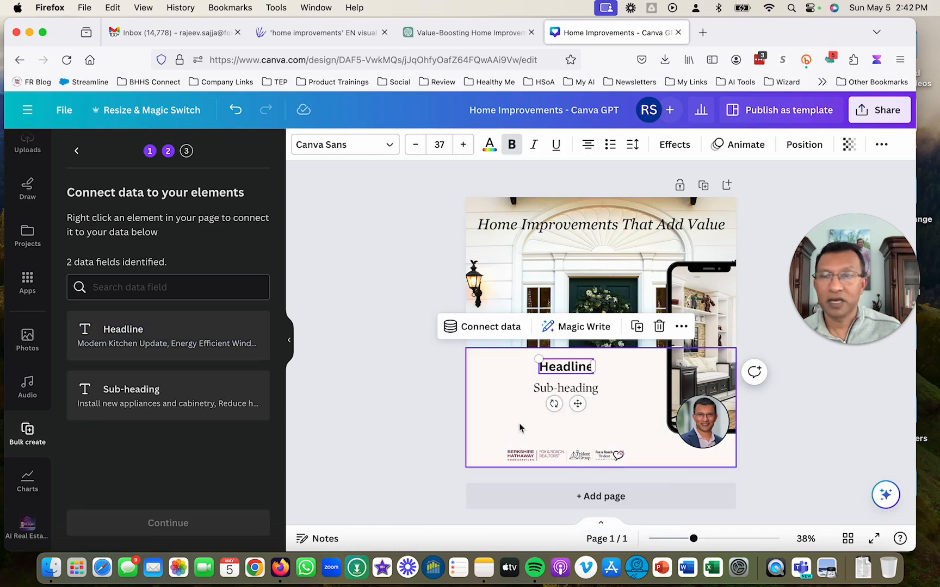
Connect the headline text to the Headline data field and the sub-heading text to the Sub-heading data field
click(494, 328)
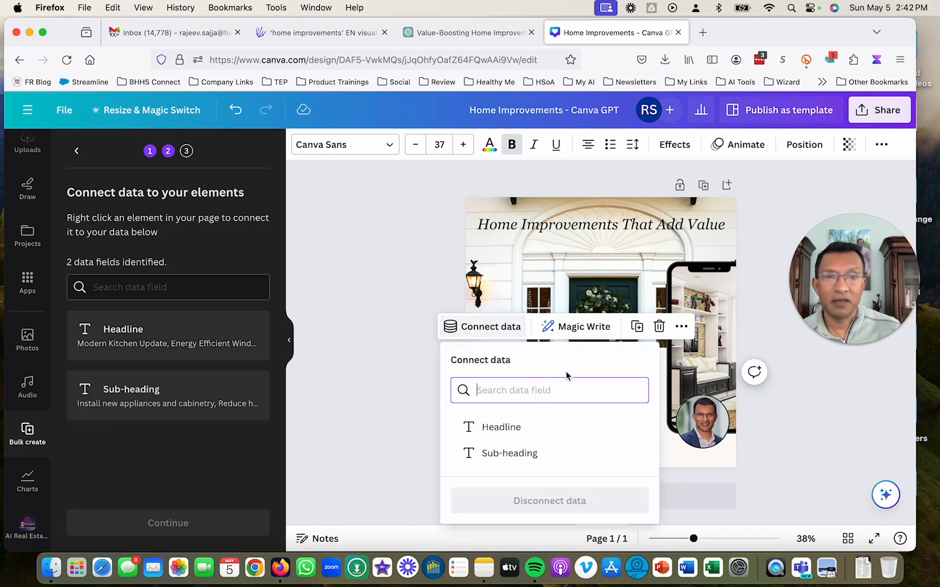
click(505, 427)
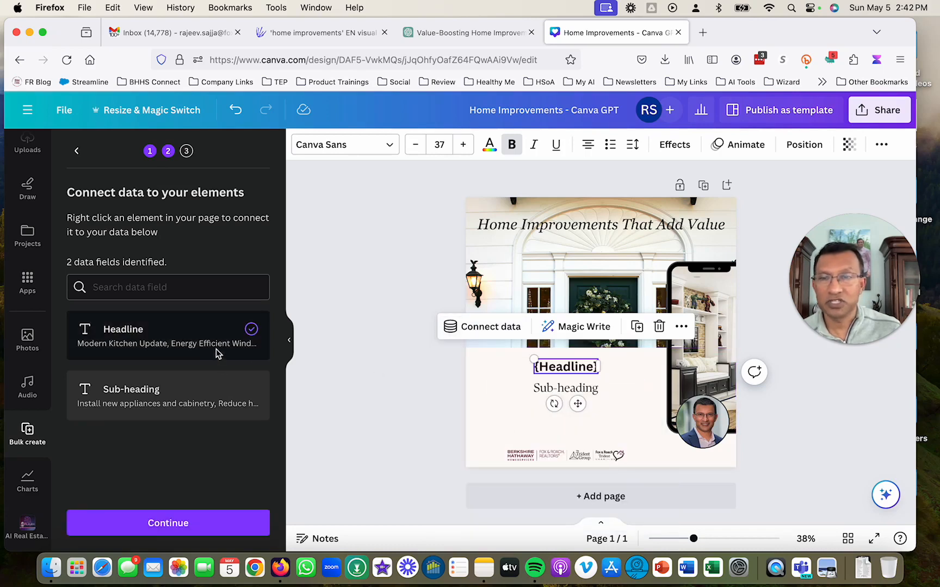
click(497, 389)
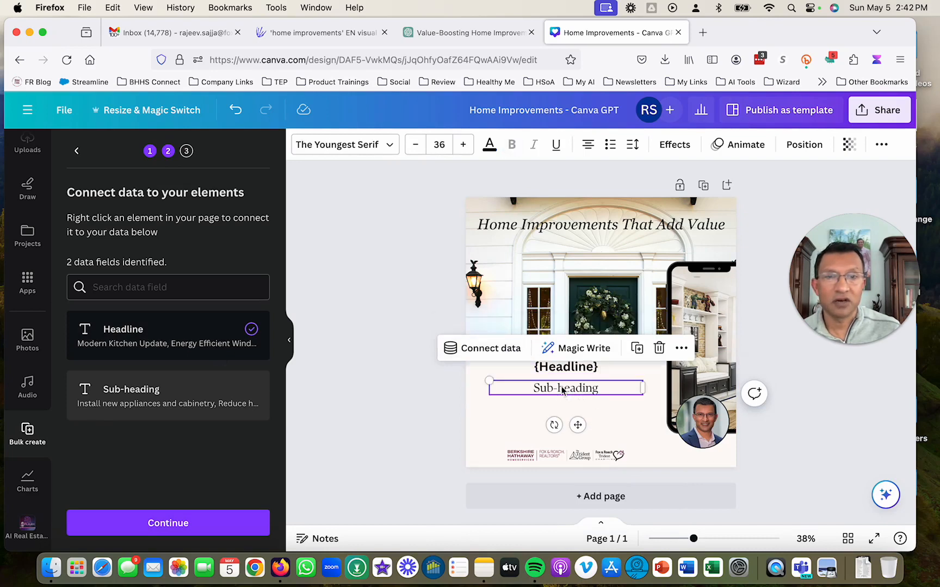
click(484, 348)
click(509, 262)
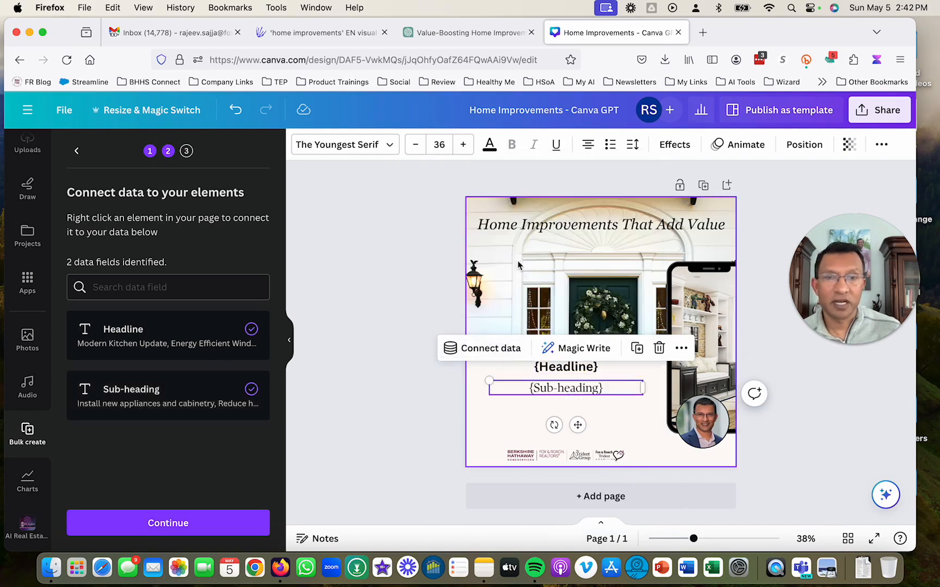
Continue to applying the data and generate 30 designs with all rows selected
click(389, 427)
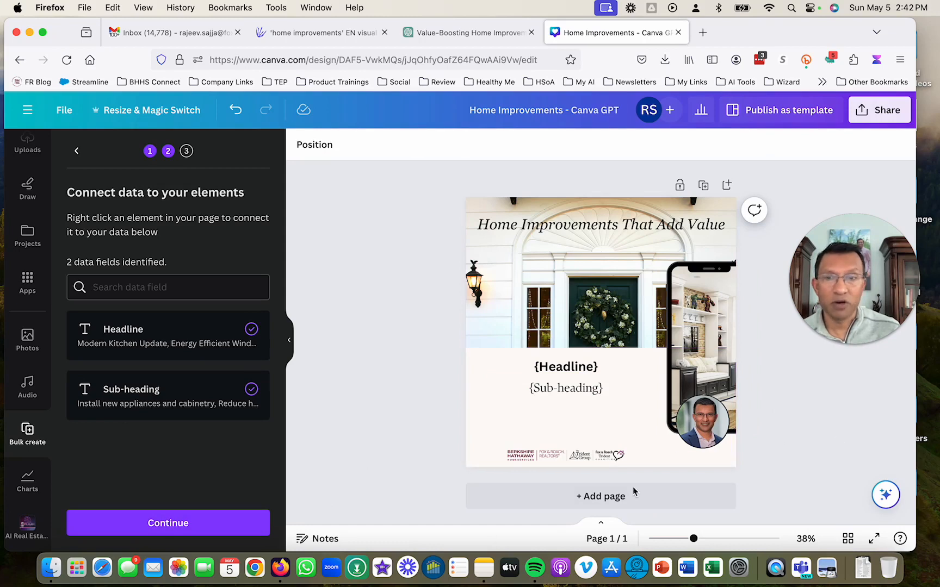
click(164, 526)
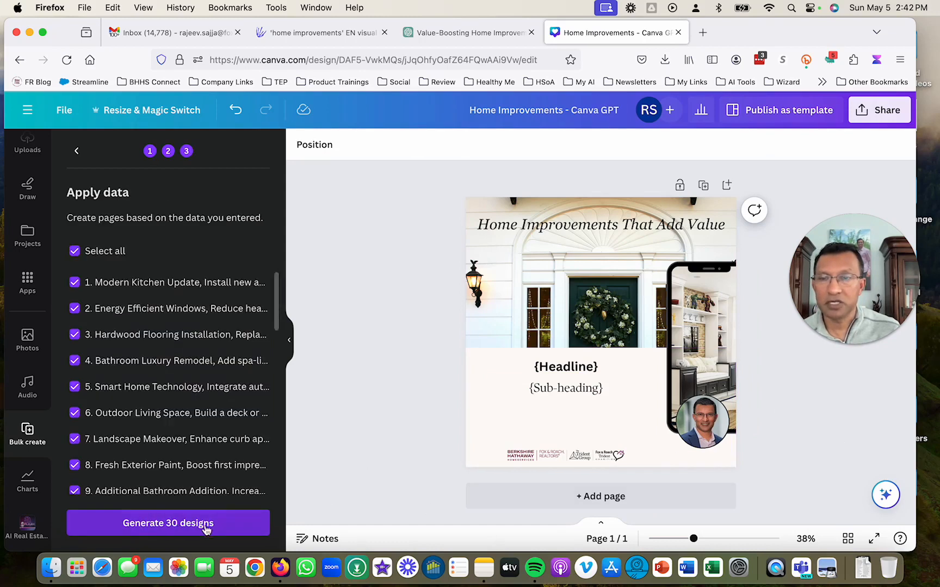
click(172, 524)
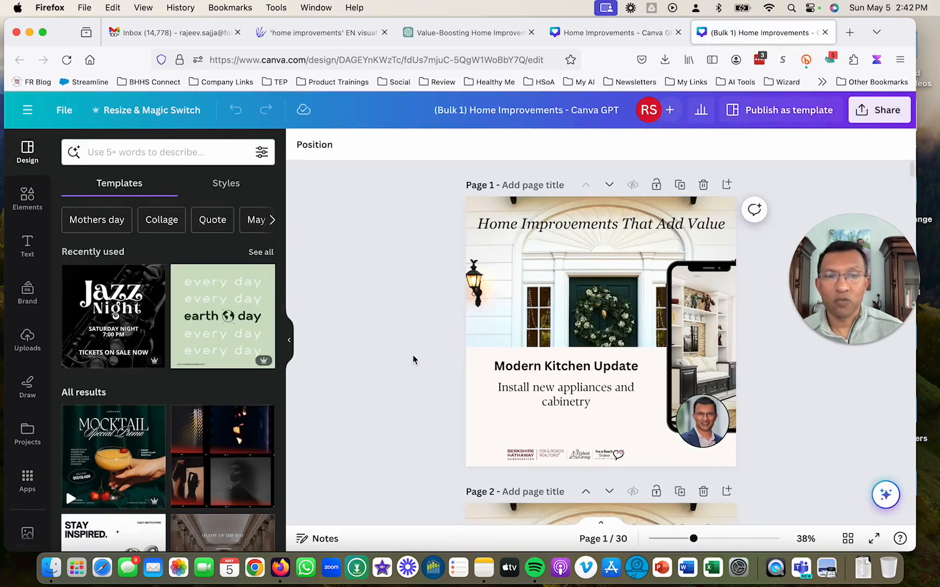
Review the generated pages, first one by one and then all together in Grid view
scroll(554, 394, down, 20)
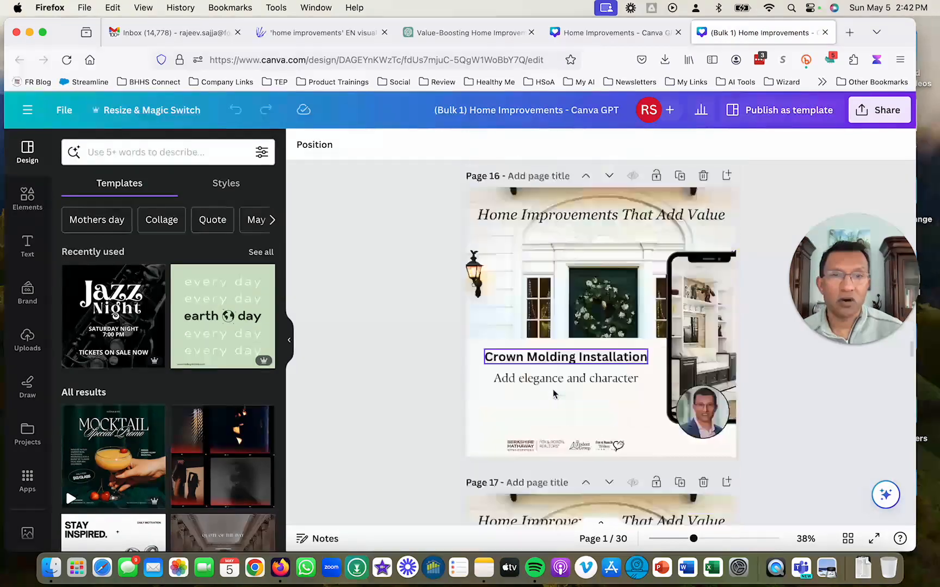
scroll(554, 393, down, 15)
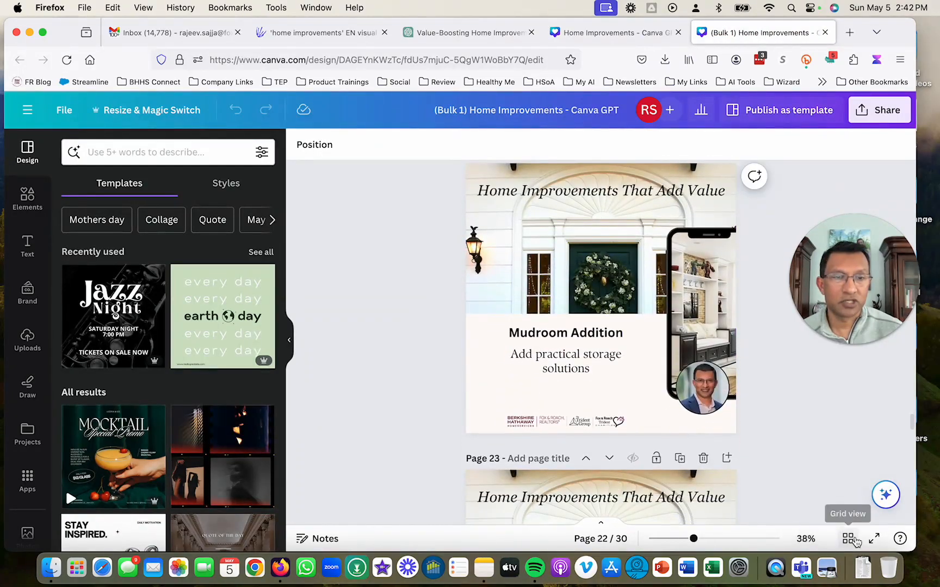
click(848, 539)
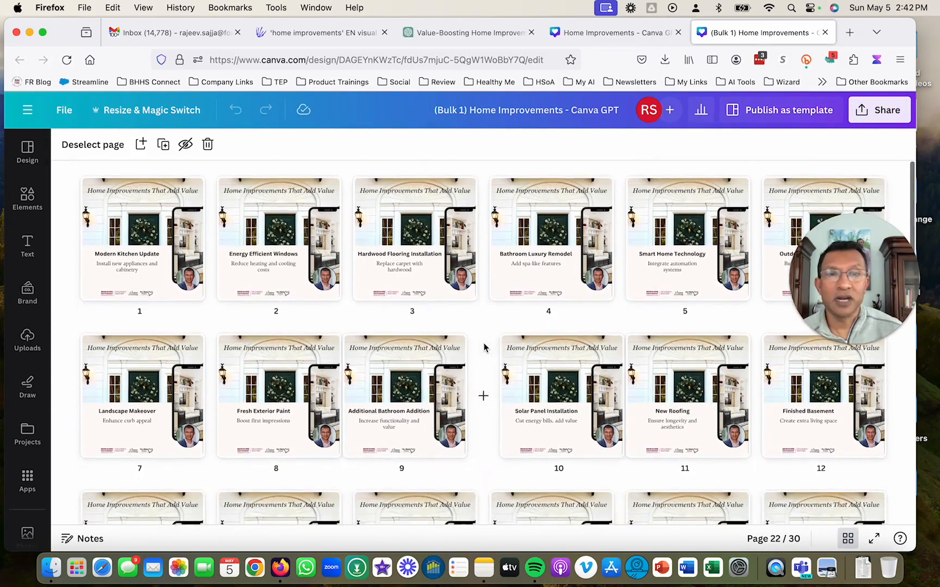
scroll(484, 347, down, 2)
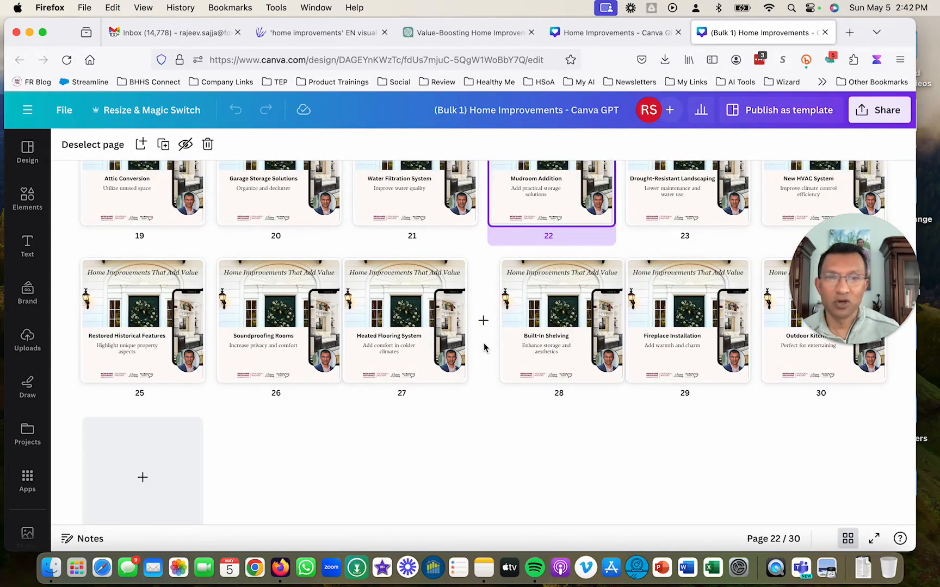
scroll(484, 347, down, 1)
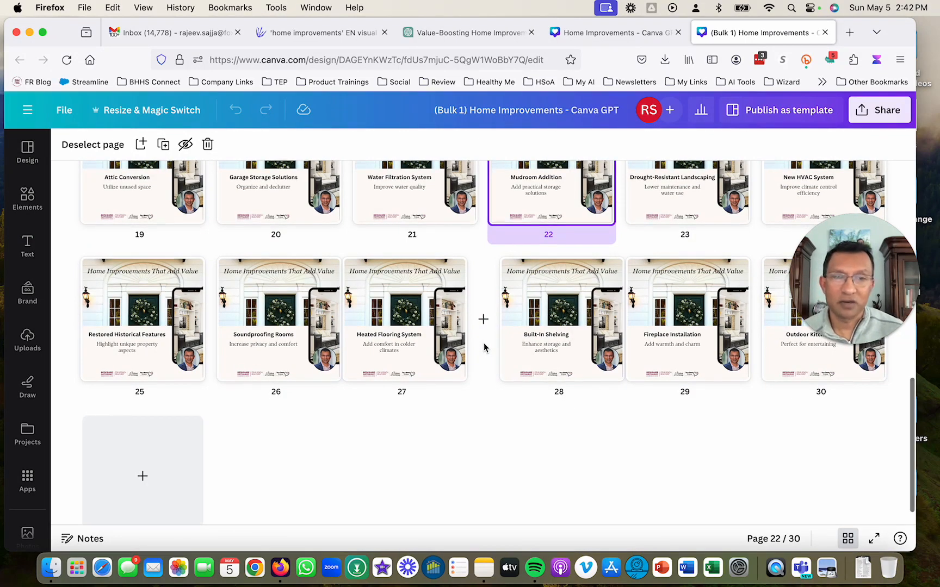
scroll(484, 347, up, 10)
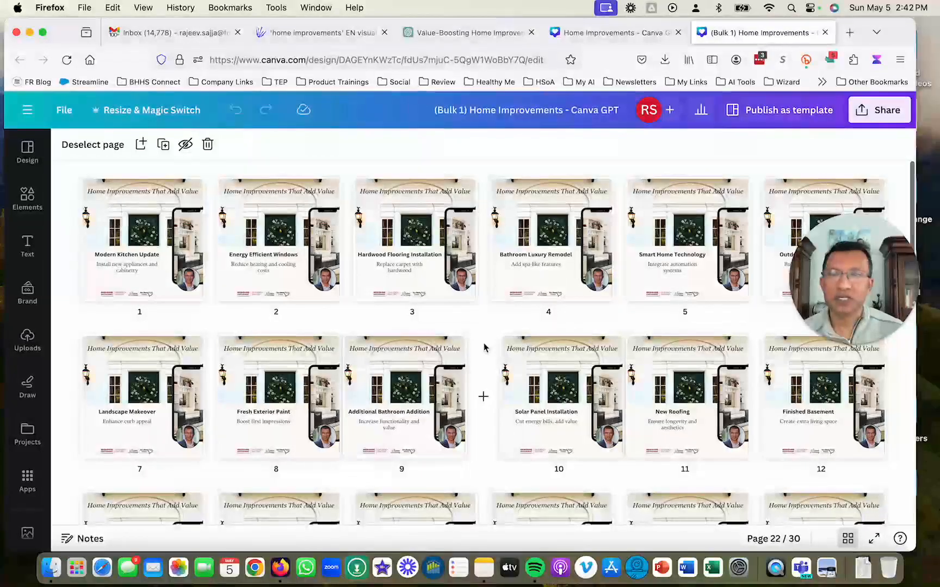